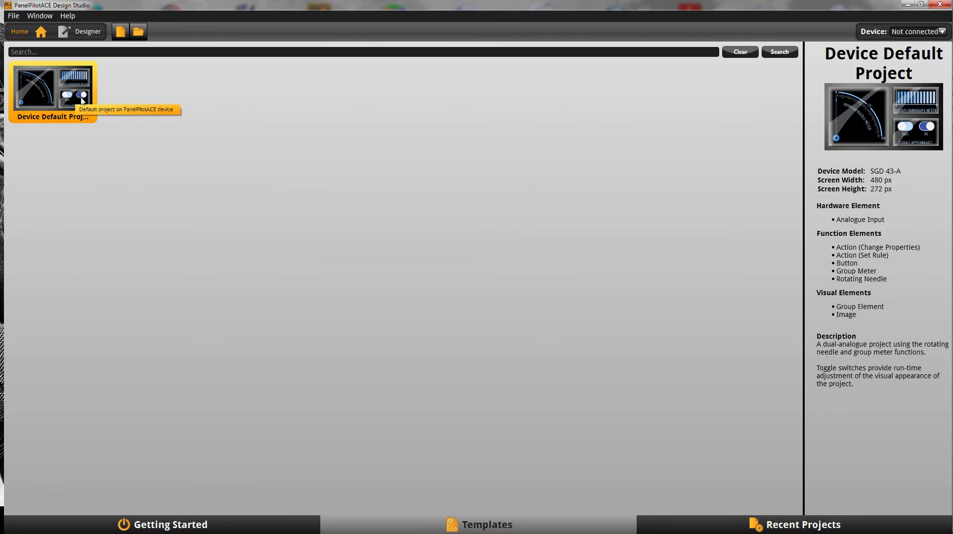
Create Device_Default_Project2 from the Device Default Project template, keeping the default name and path
left_click(837, 528)
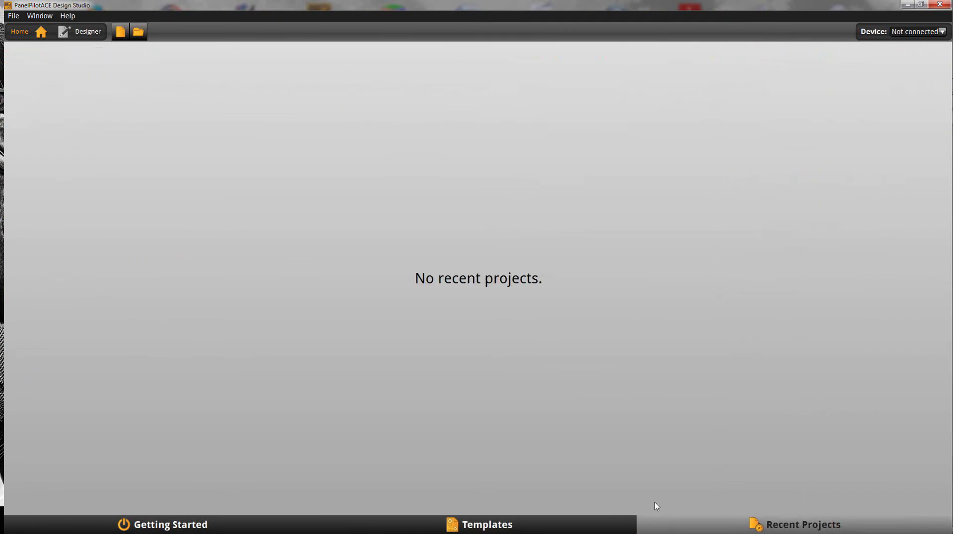
left_click(530, 526)
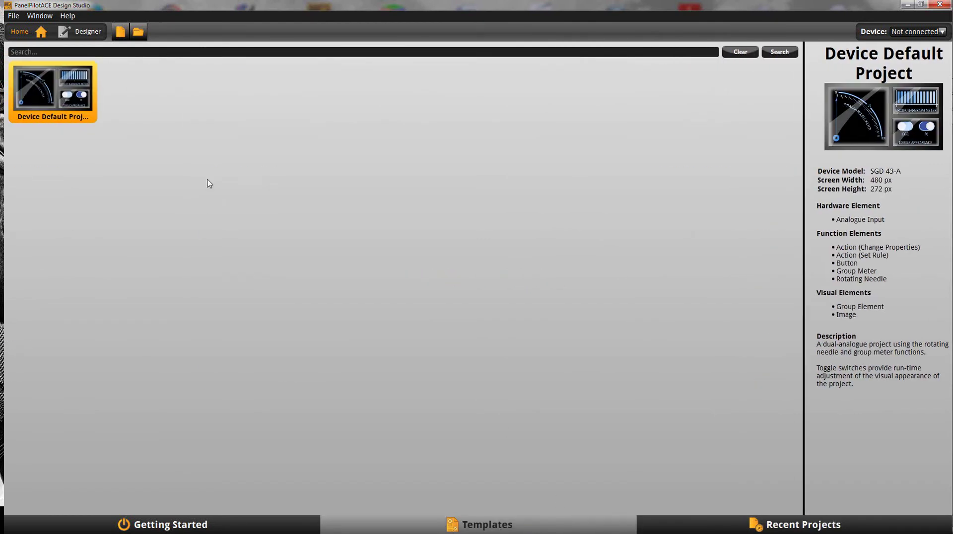
double_click(73, 95)
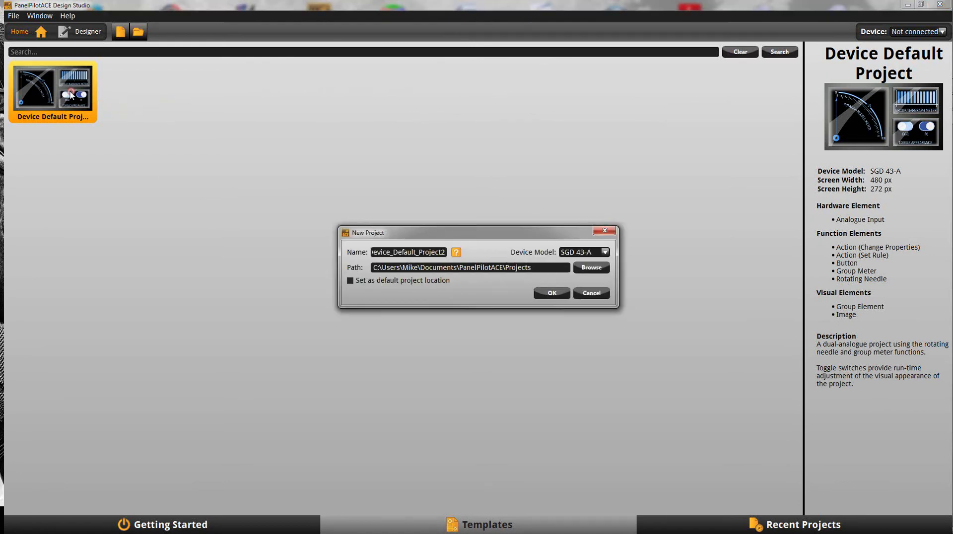
left_click(556, 293)
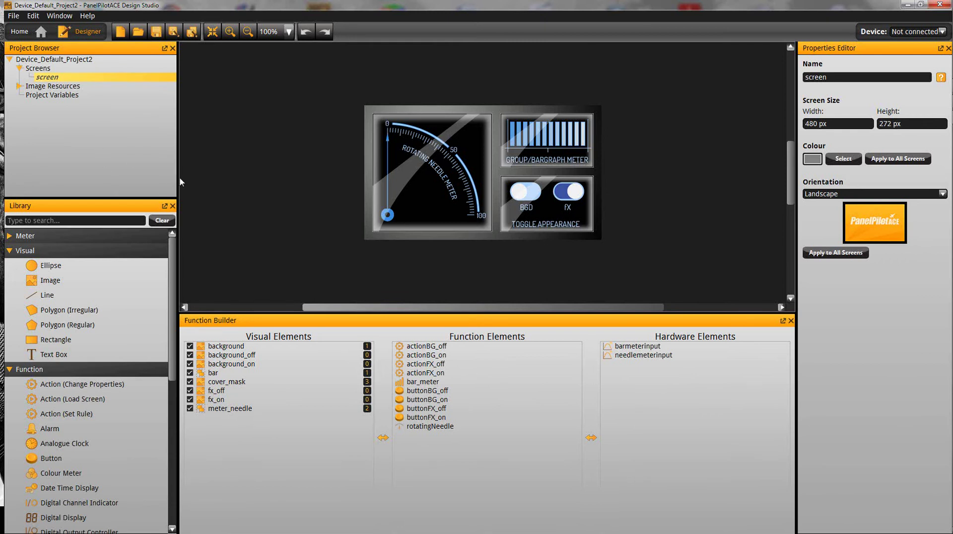
Widen the browser and library panels and heighten the Function Builder, undocking then re-docking it
left_click_drag(177, 177, 222, 177)
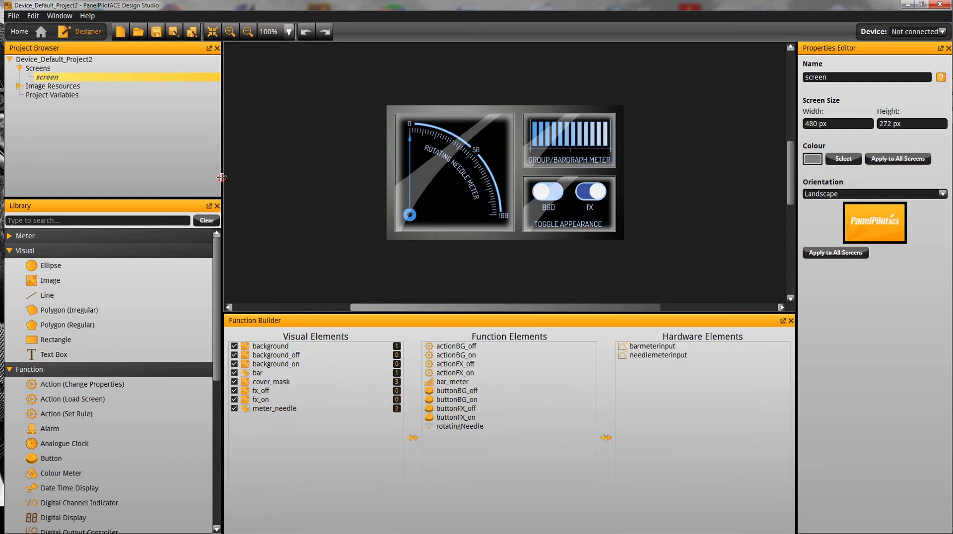
left_click_drag(286, 313, 285, 301)
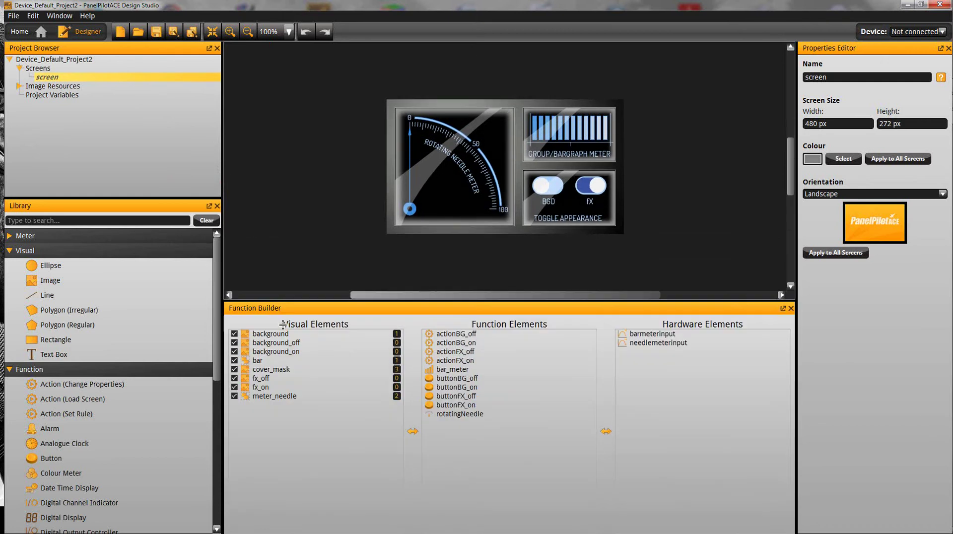
double_click(308, 308)
left_click(718, 293)
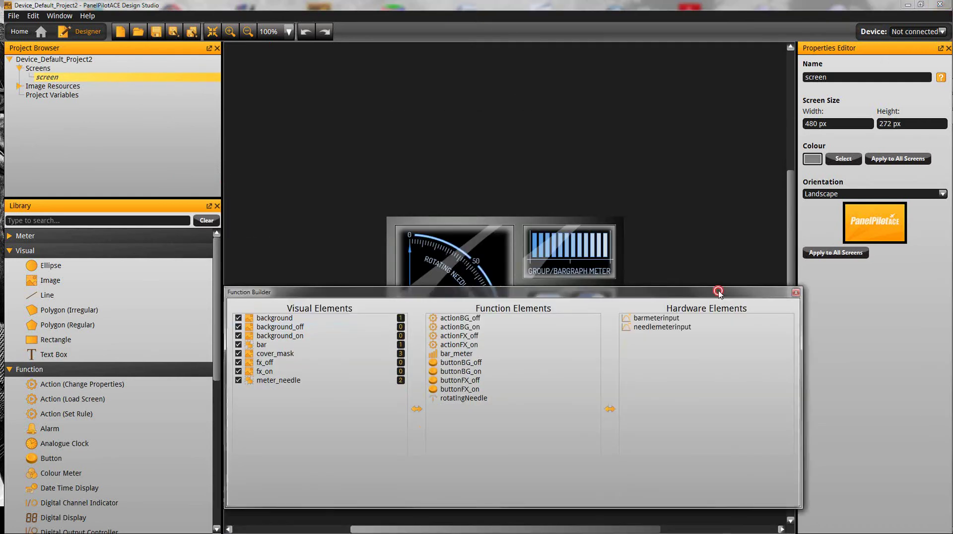
double_click(719, 292)
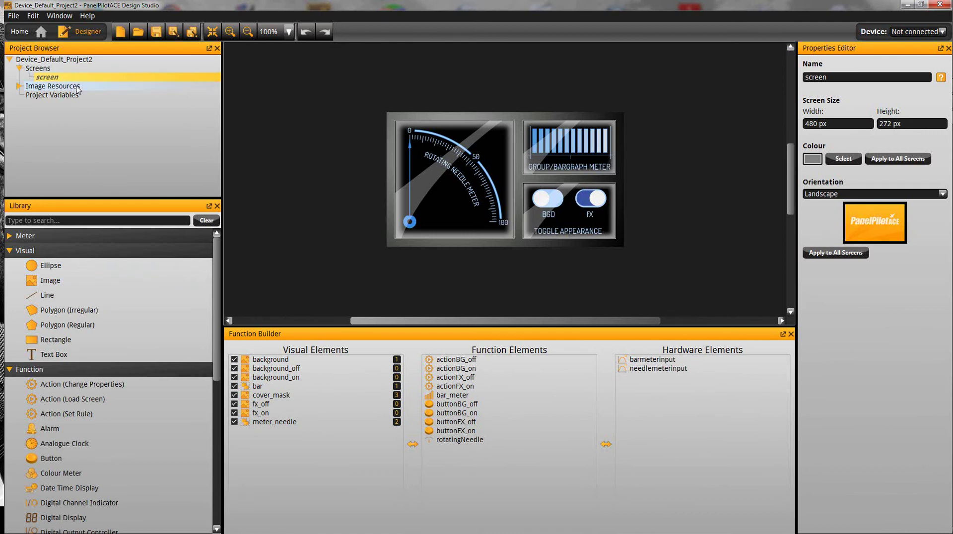
Add a new blank screen to the project, then delete screen1
right_click(40, 68)
left_click(77, 74)
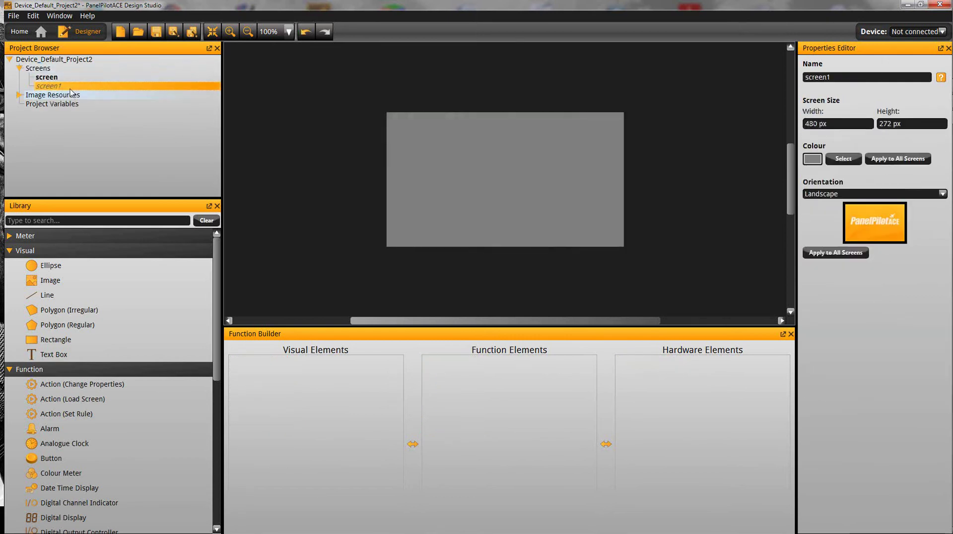
right_click(54, 87)
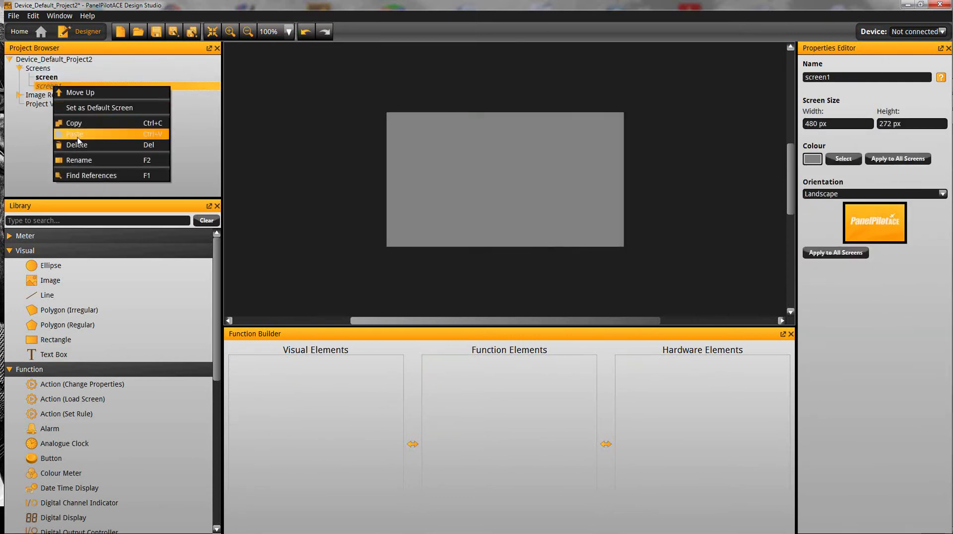
left_click(78, 145)
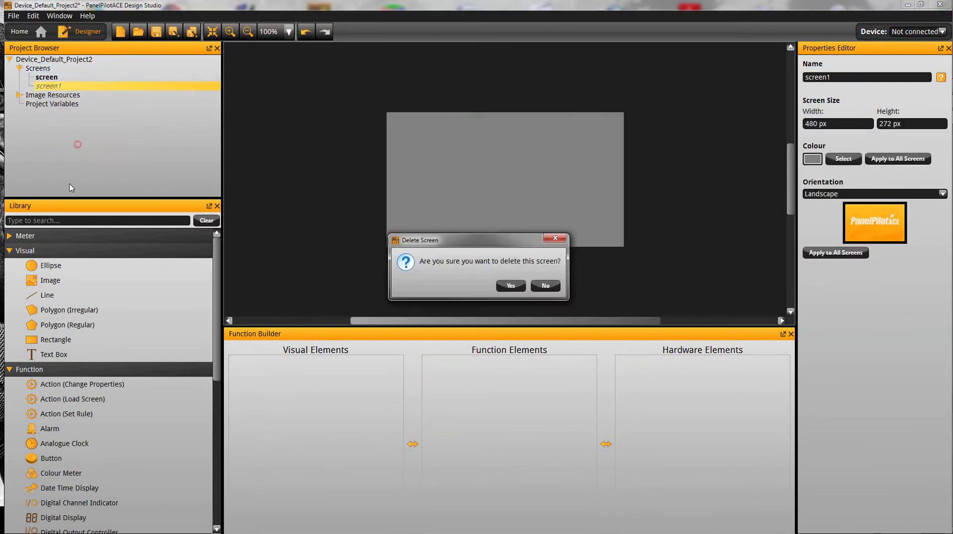
left_click(512, 286)
Expand Image Resources and scroll the Project Browser and Library to view the png files
left_click(20, 87)
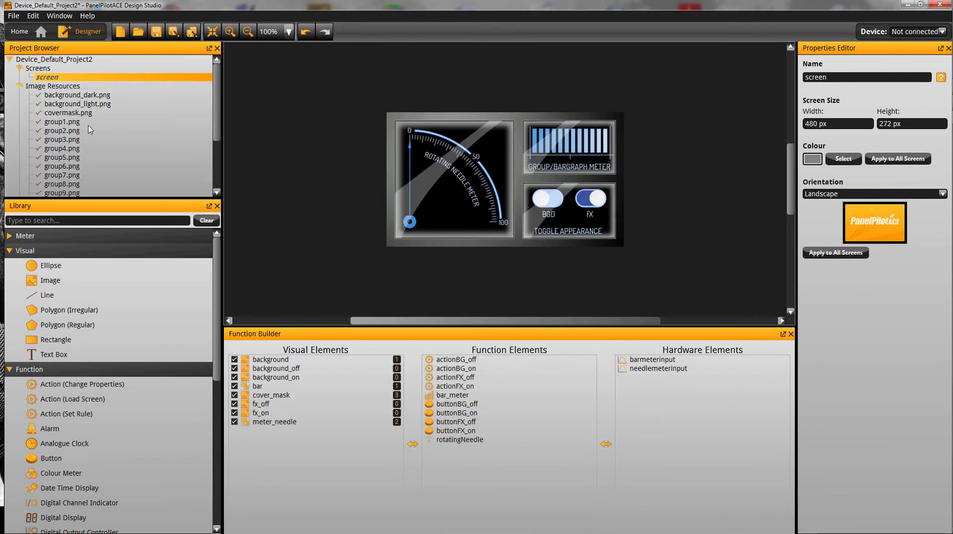
left_click_drag(221, 120, 214, 98)
left_click_drag(218, 134, 216, 100)
right_click(51, 88)
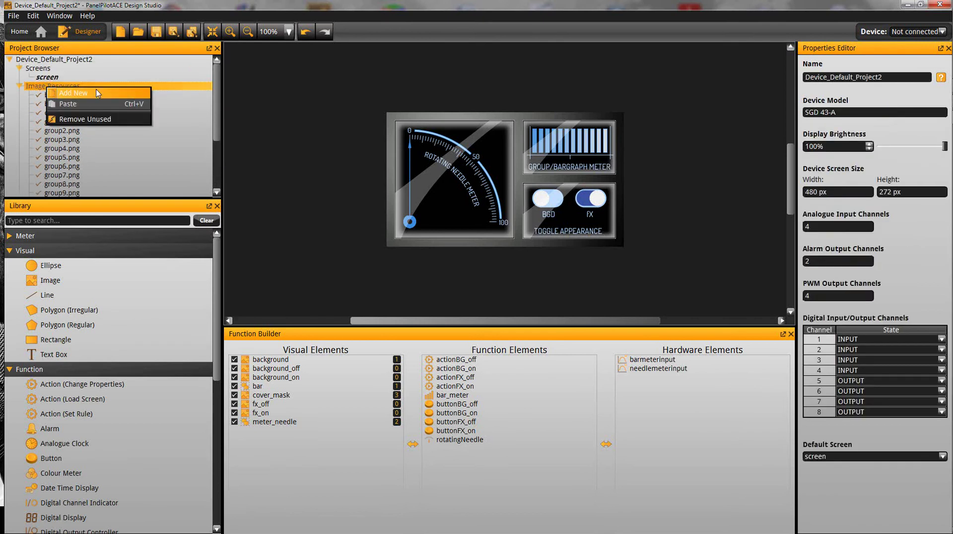
left_click(168, 87)
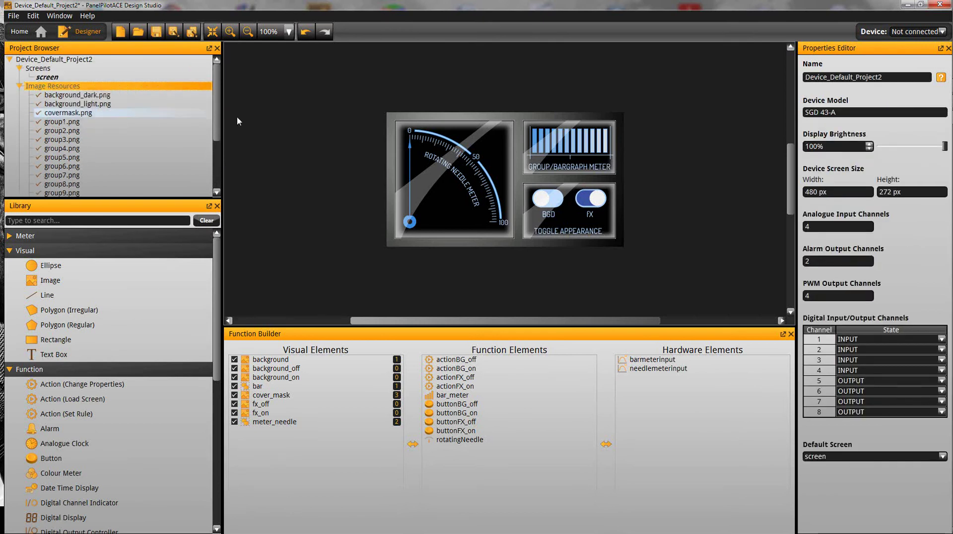
left_click_drag(216, 103, 221, 164)
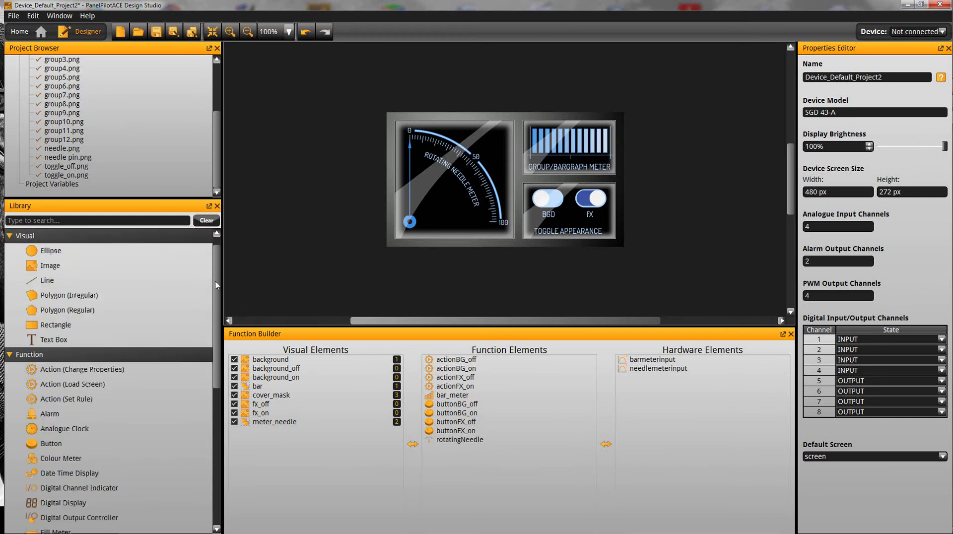
left_click_drag(215, 273, 213, 448)
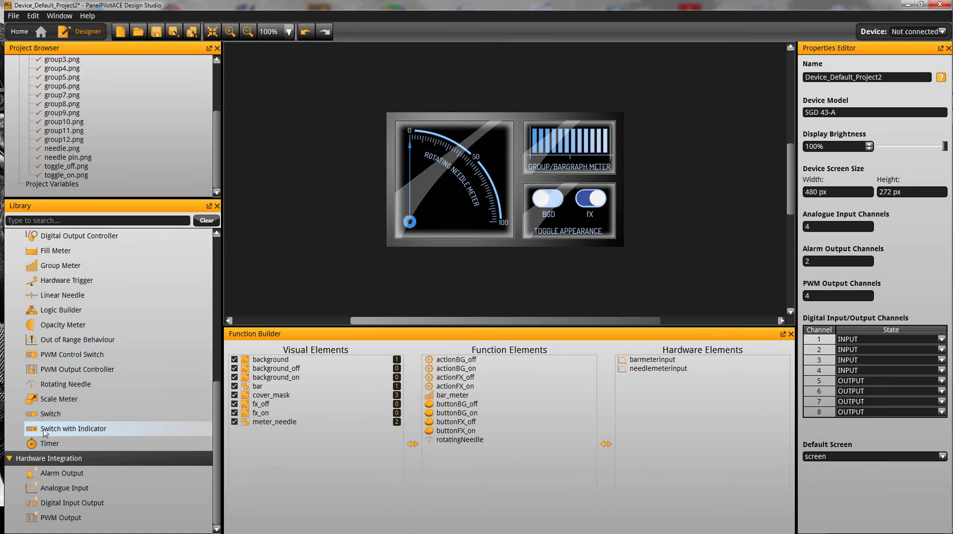
left_click_drag(43, 430, 500, 192)
left_click(482, 449)
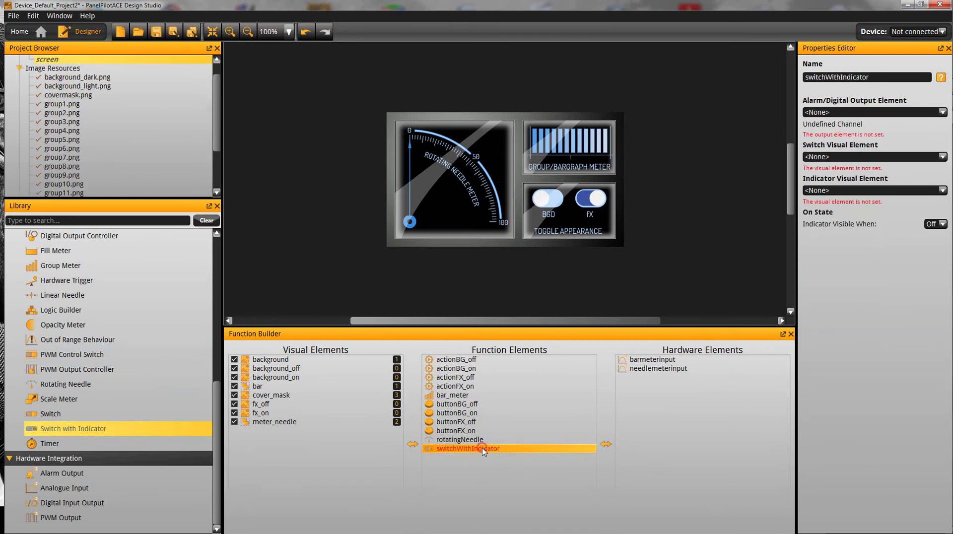
right_click(483, 450)
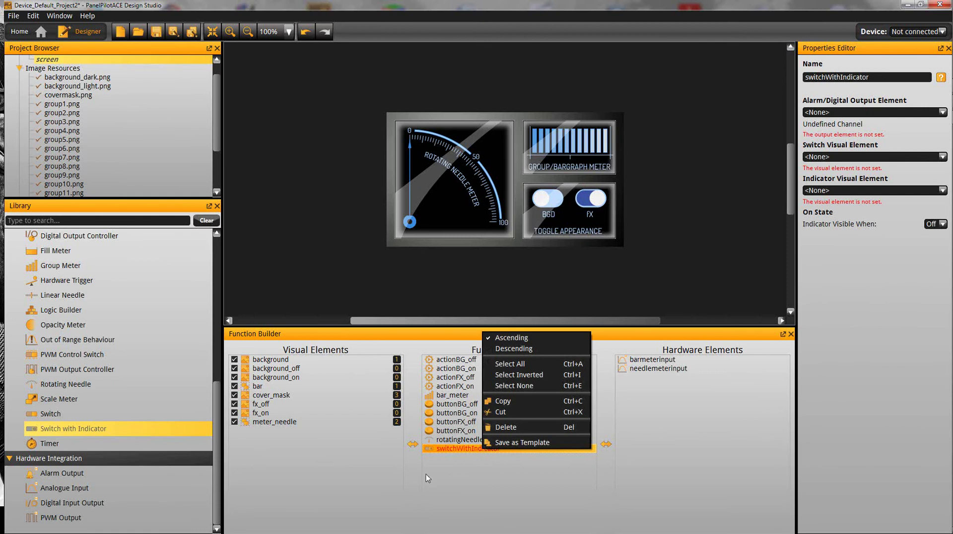
left_click(530, 428)
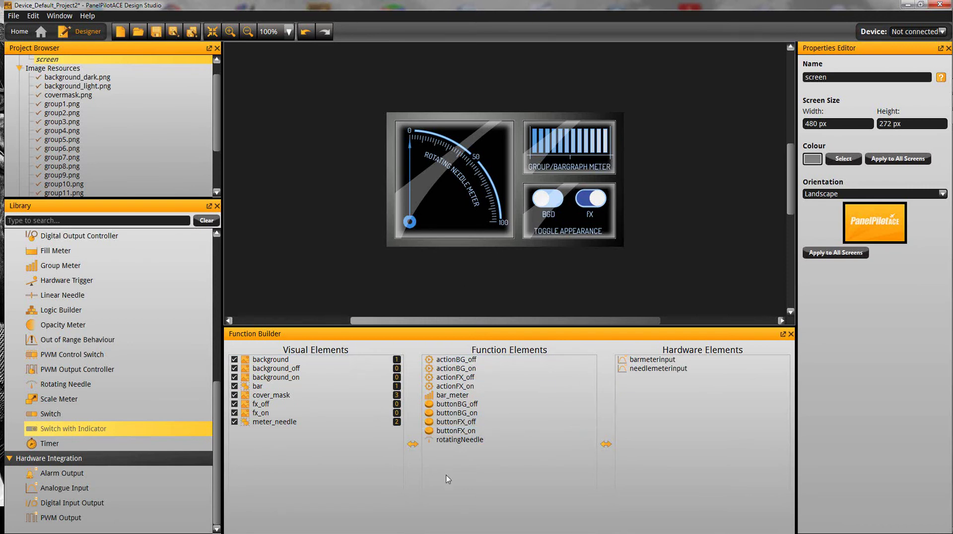
Keep needlemeterinput as the rotatingNeedle's Analogue Input Element after reviewing both elements
left_click(464, 440)
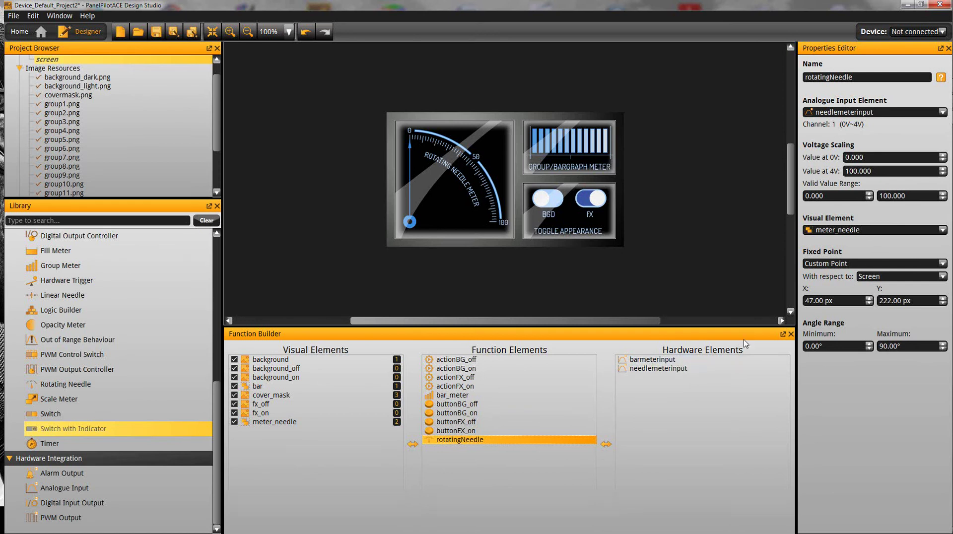
left_click(665, 373)
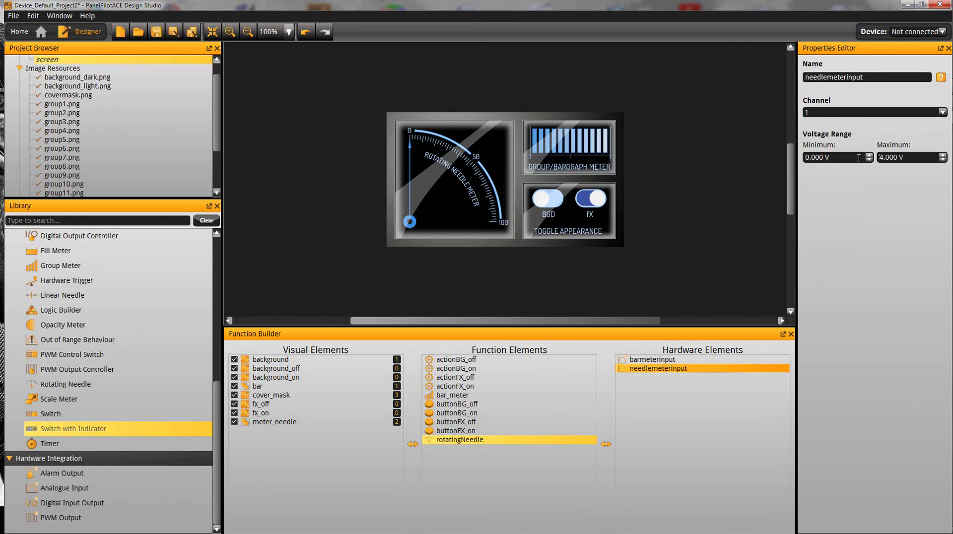
left_click(454, 443)
left_click(942, 112)
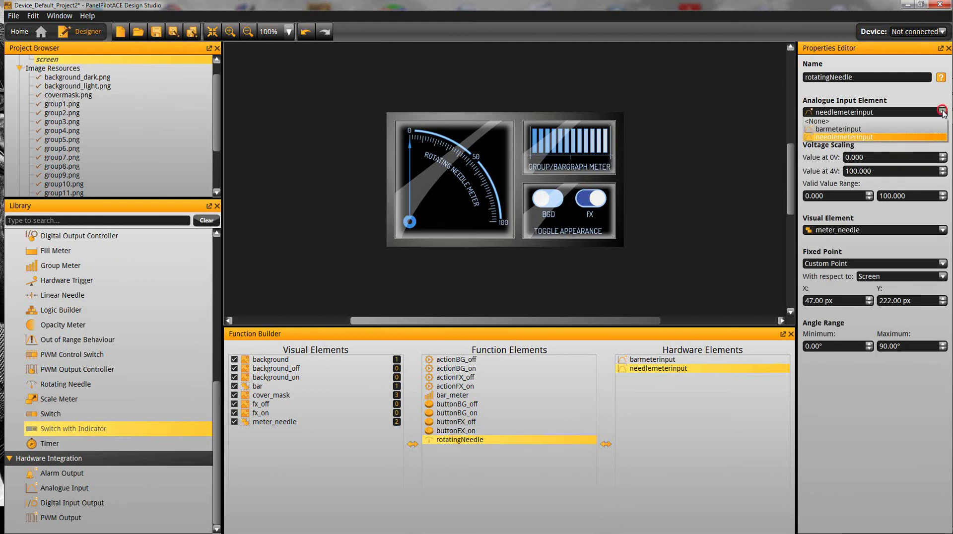
left_click(942, 112)
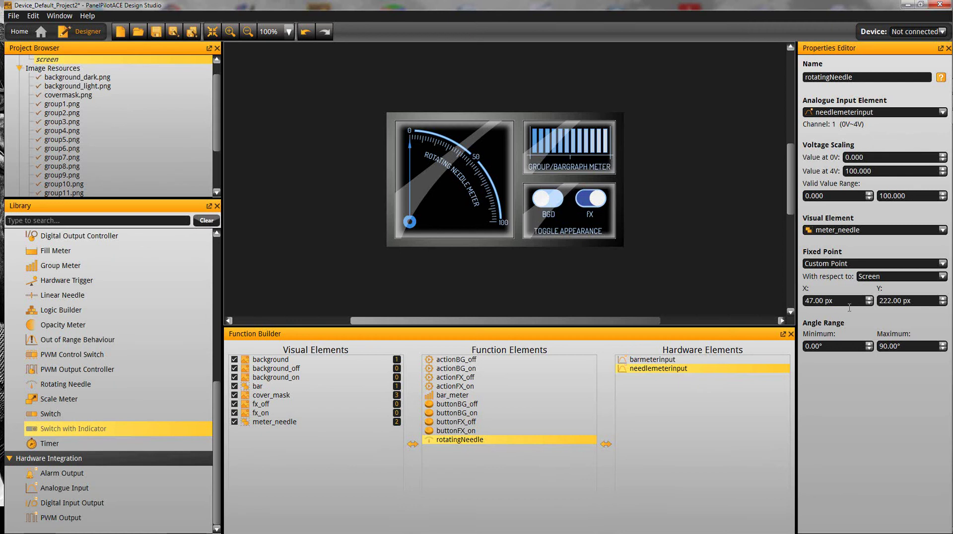
Check the needle's angle range is 0.00° to 90.00° and select the cover mask image
left_click(832, 347)
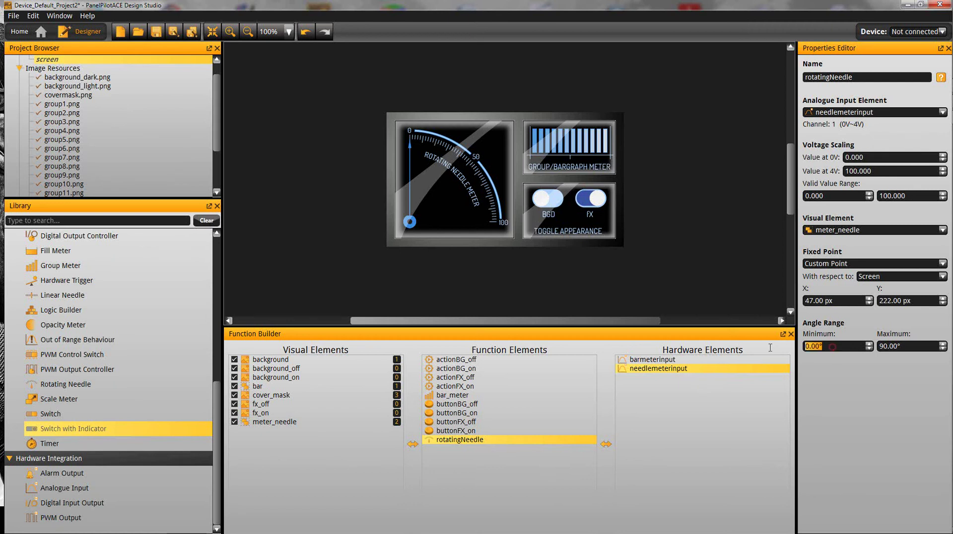
left_click(906, 348)
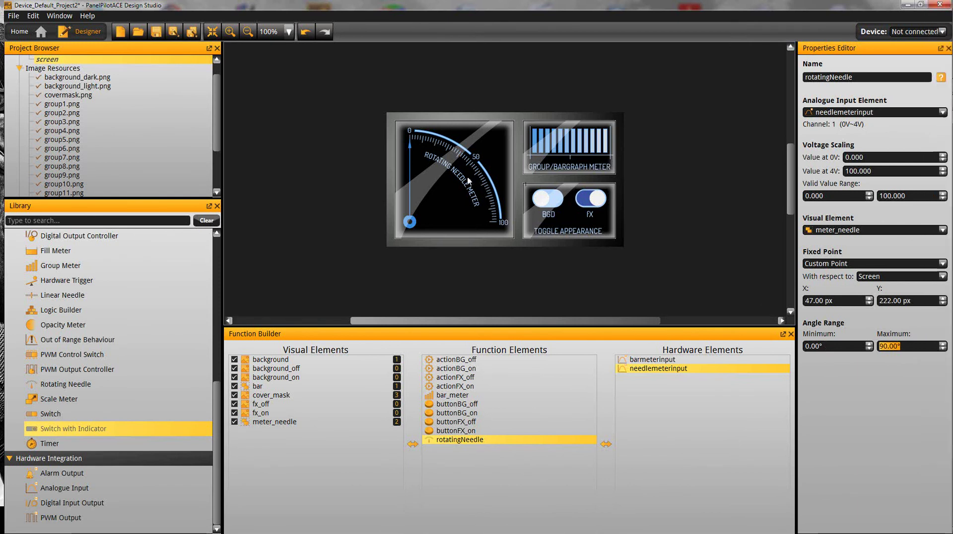
left_click(448, 167)
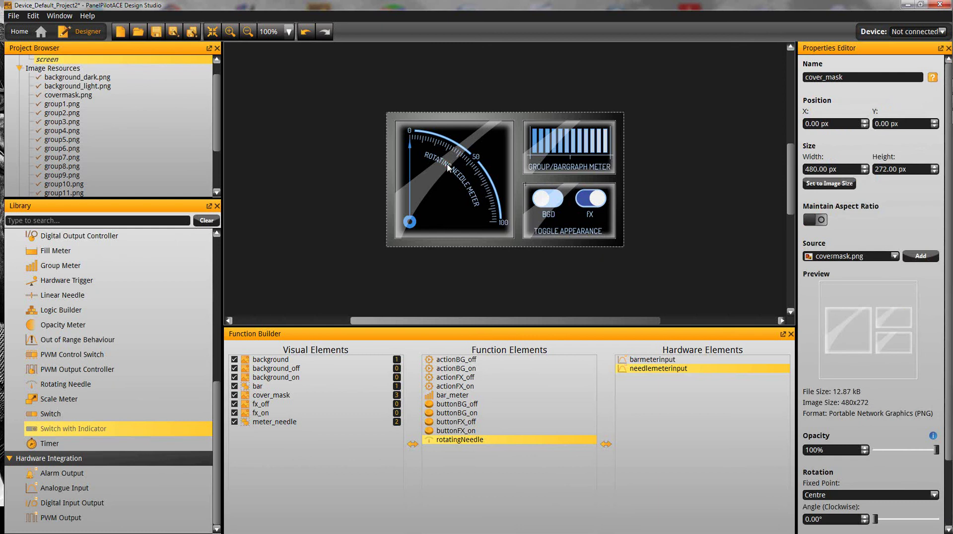
left_click(236, 35)
left_click(236, 36)
left_click(249, 35)
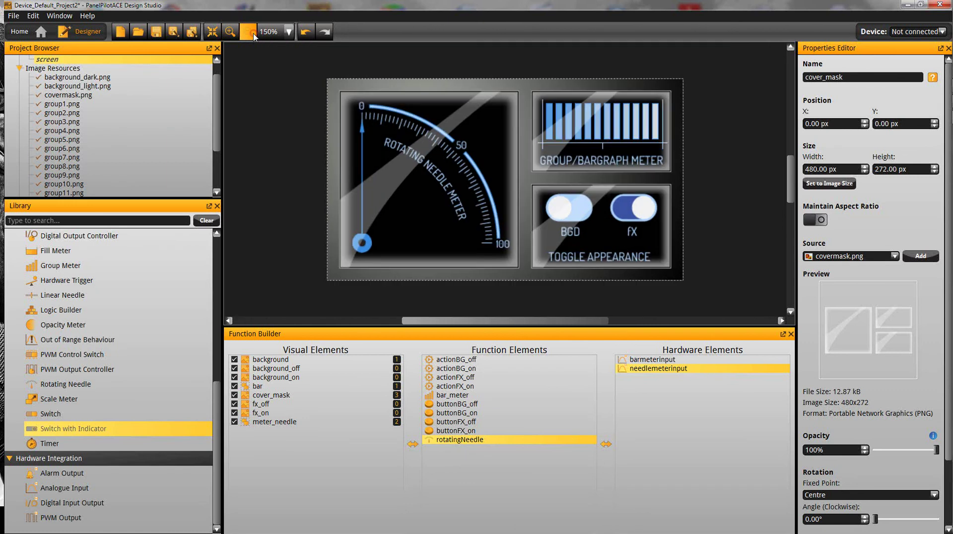
left_click(250, 35)
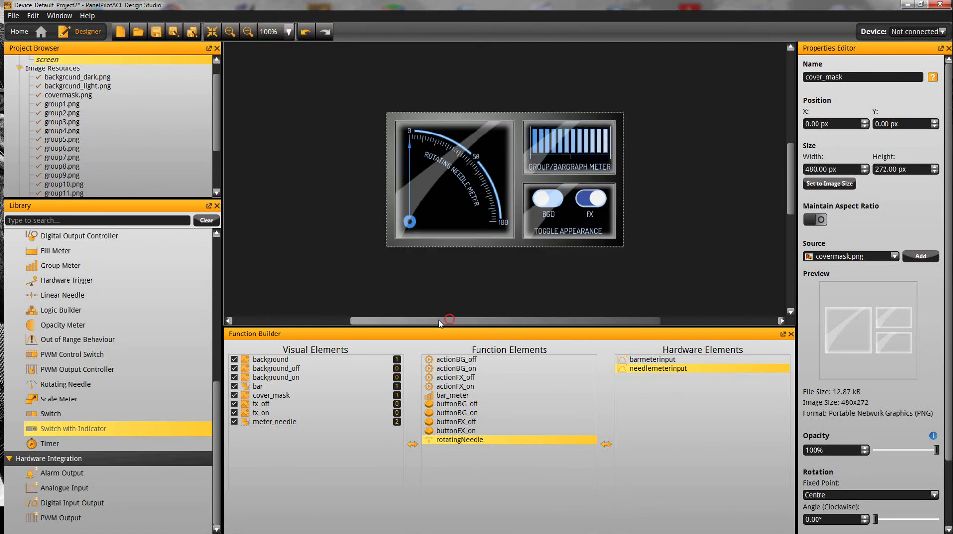
left_click_drag(440, 320, 411, 321)
left_click(299, 123)
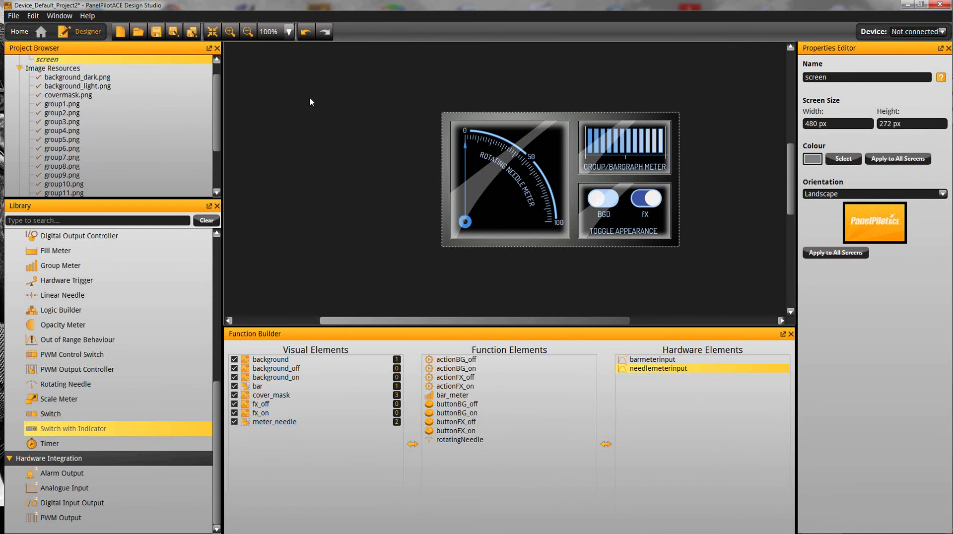
left_click(211, 33)
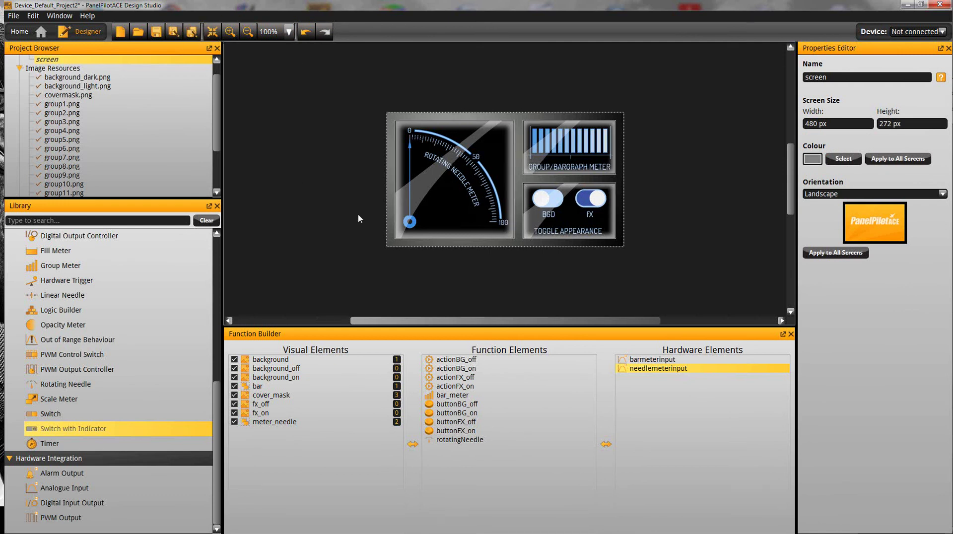
left_click(13, 16)
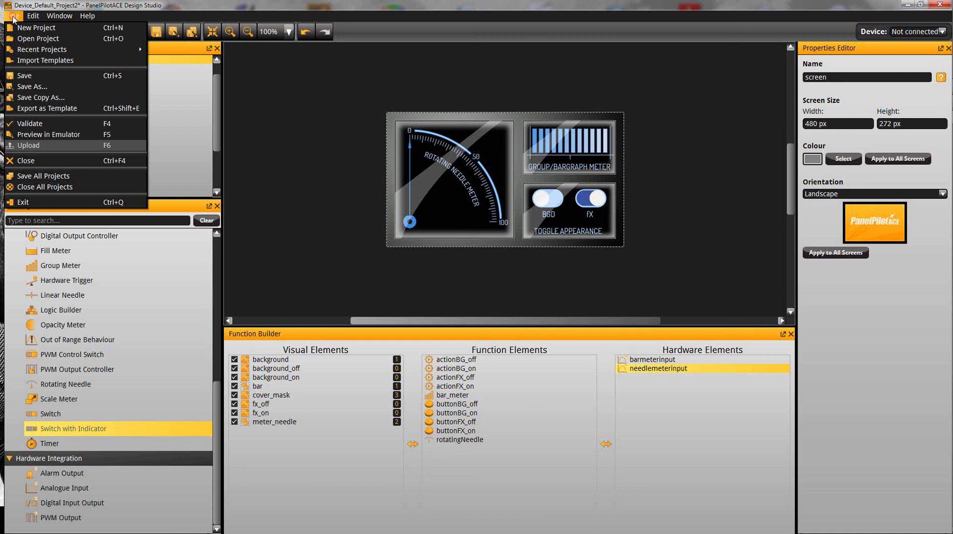
left_click(14, 17)
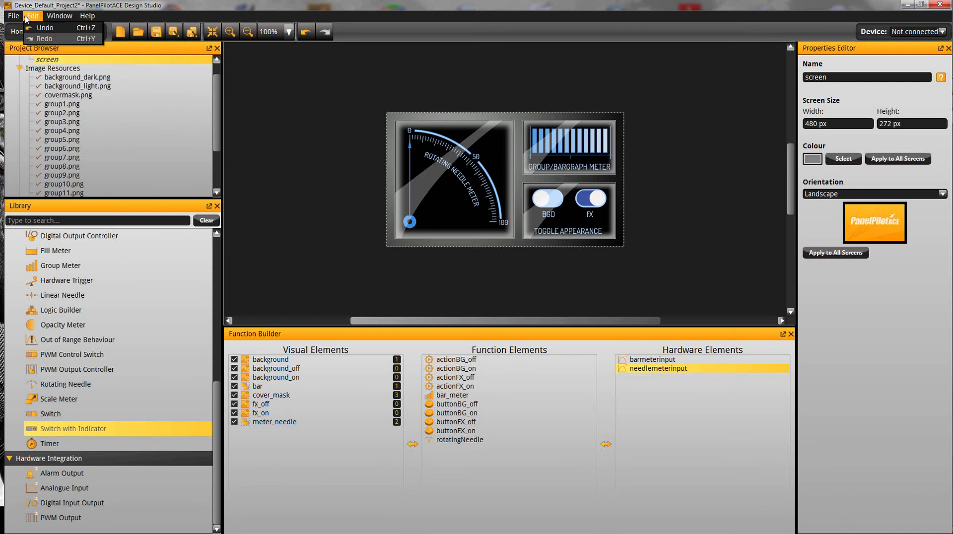
left_click(59, 16)
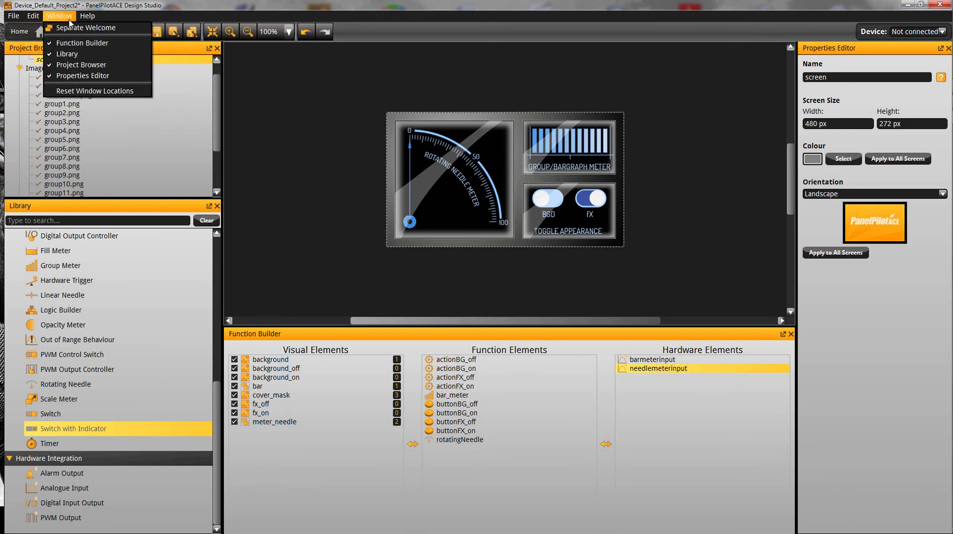
mouse_move(95, 18)
mouse_move(60, 18)
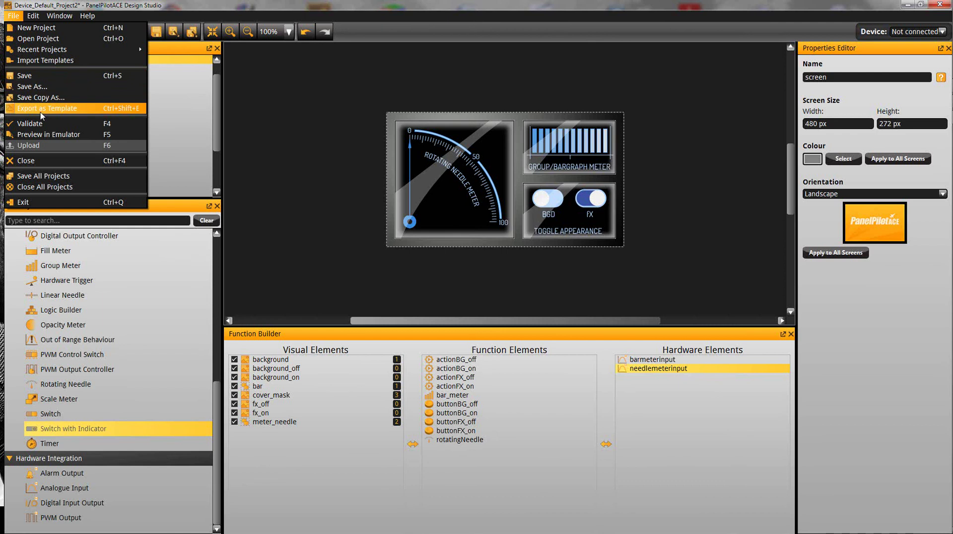
left_click(57, 133)
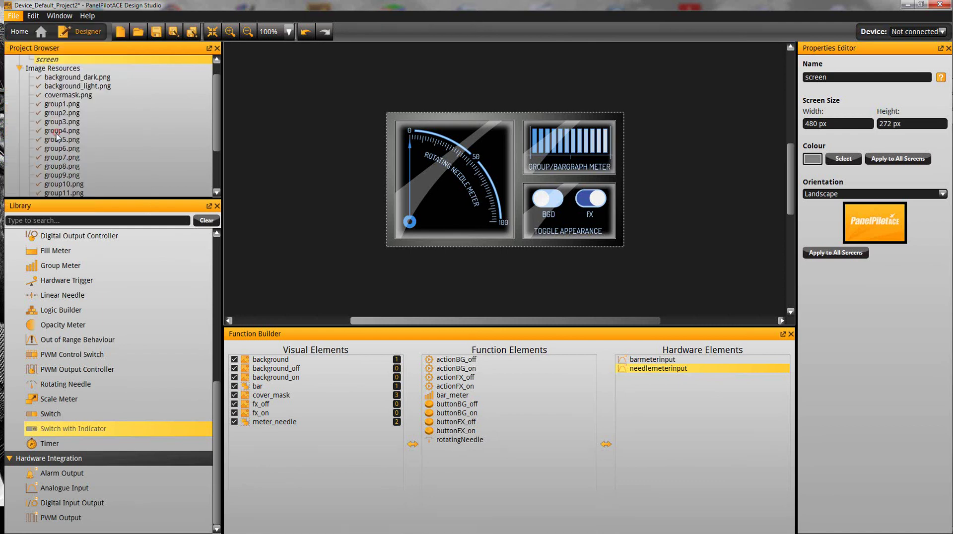
left_click_drag(611, 121, 619, 101)
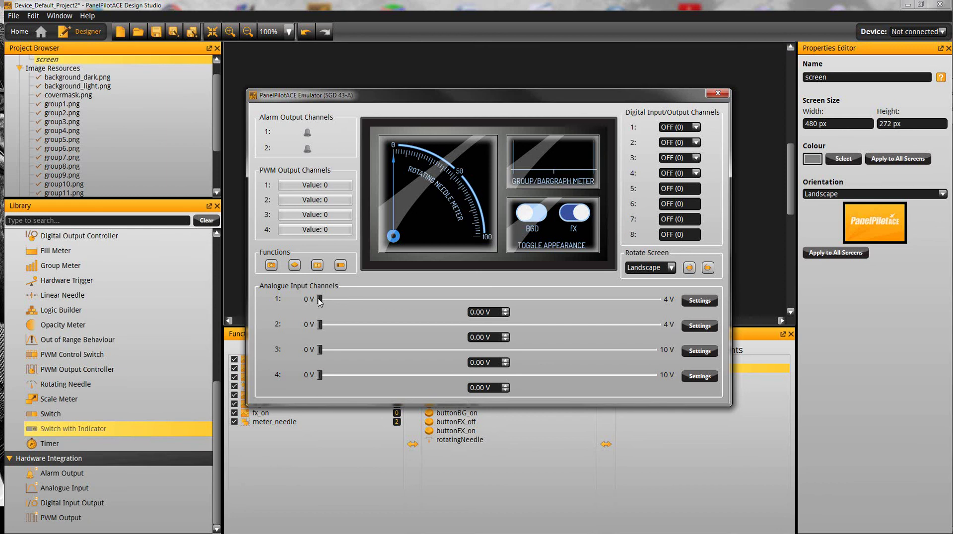
left_click_drag(319, 300, 256, 300)
left_click(599, 308)
mouse_move(320, 324)
left_mouse_down()
mouse_move(622, 324)
mouse_move(319, 326)
left_mouse_up()
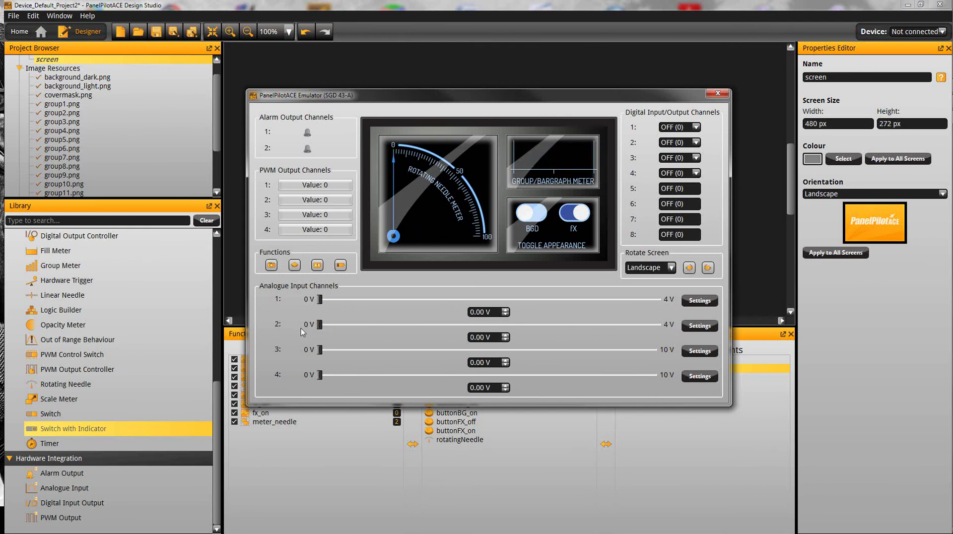
left_click(531, 213)
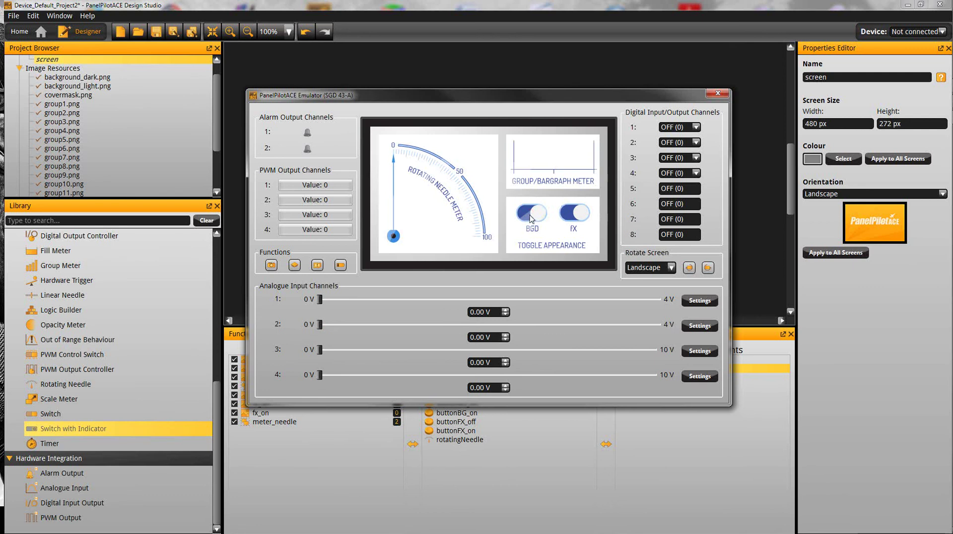
left_click(531, 213)
left_click(577, 215)
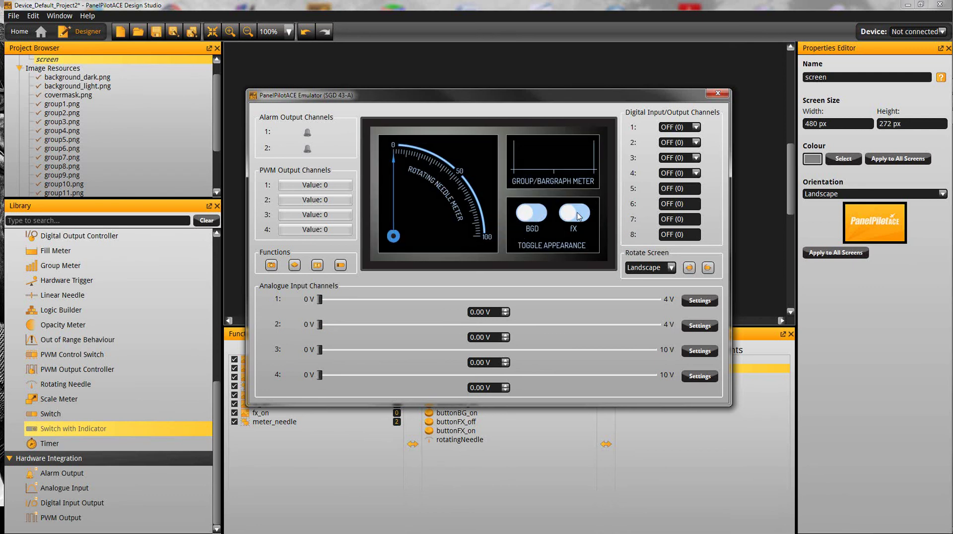
left_click(577, 213)
left_click(577, 214)
left_click(530, 215)
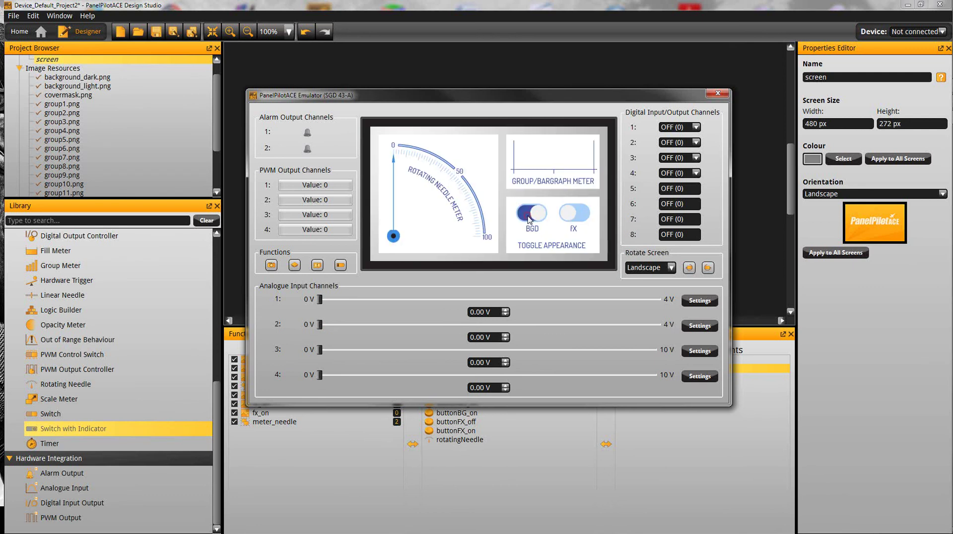
left_click(530, 215)
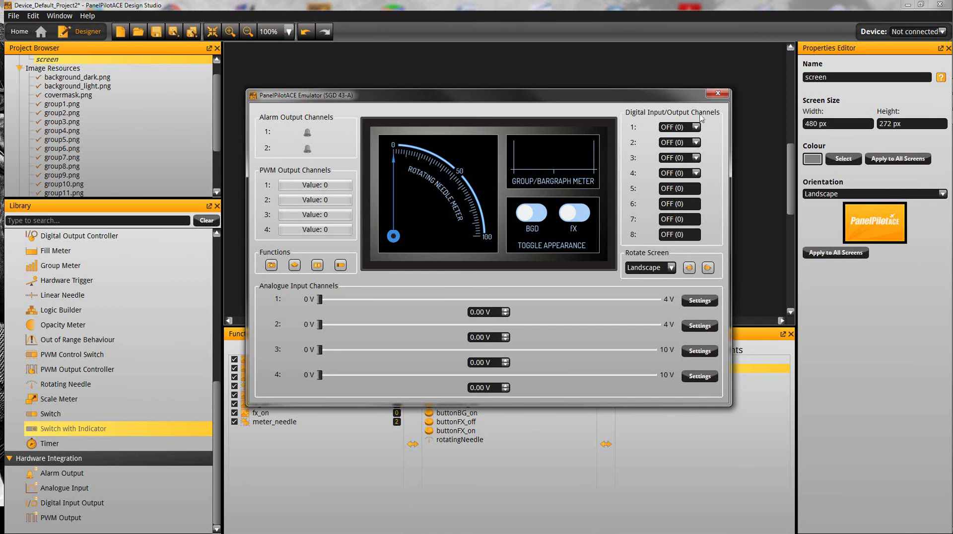
left_click(717, 93)
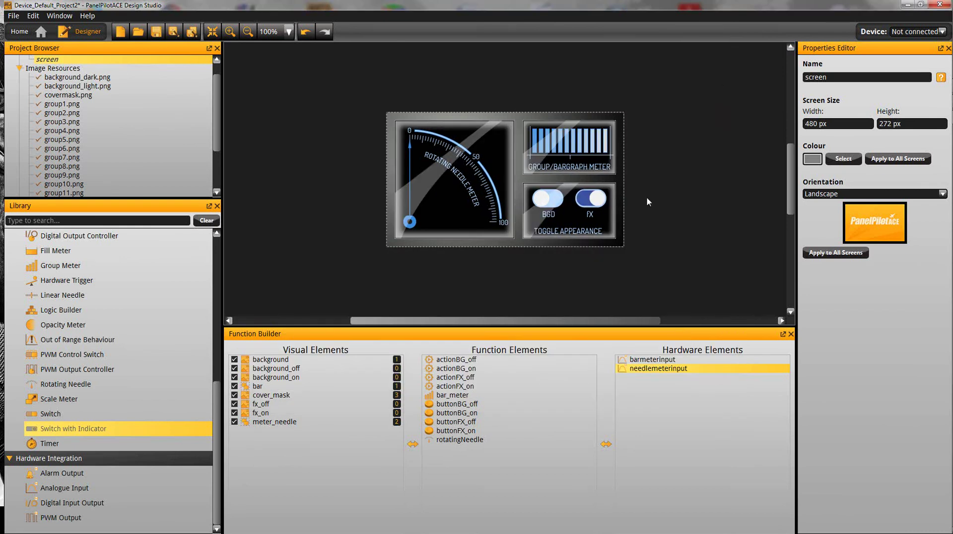